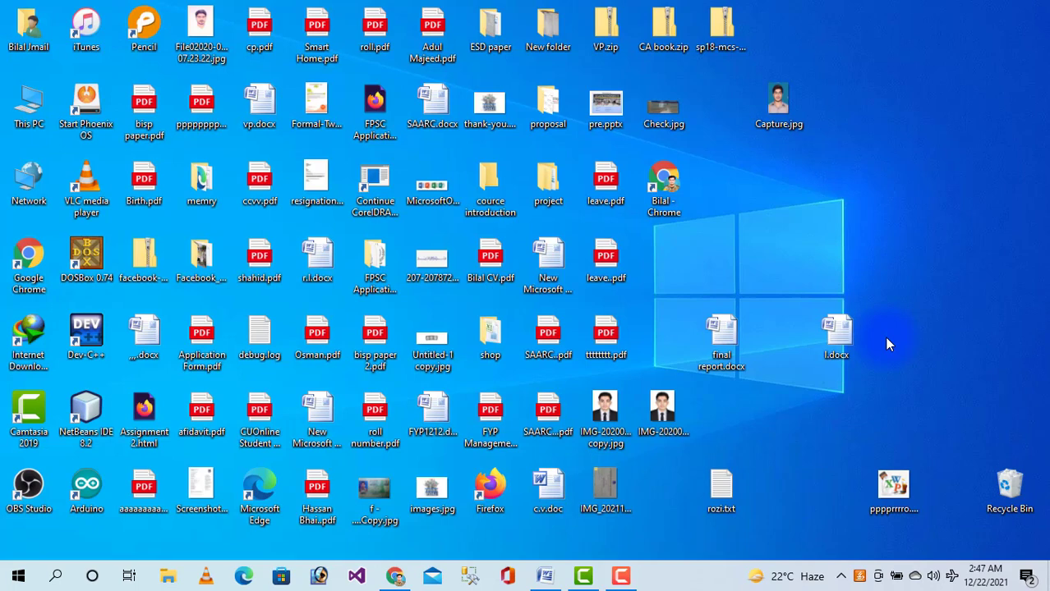
Restore the 'New Microsoft Office Word Document (2).docx' window from the taskbar.
left_click(547, 578)
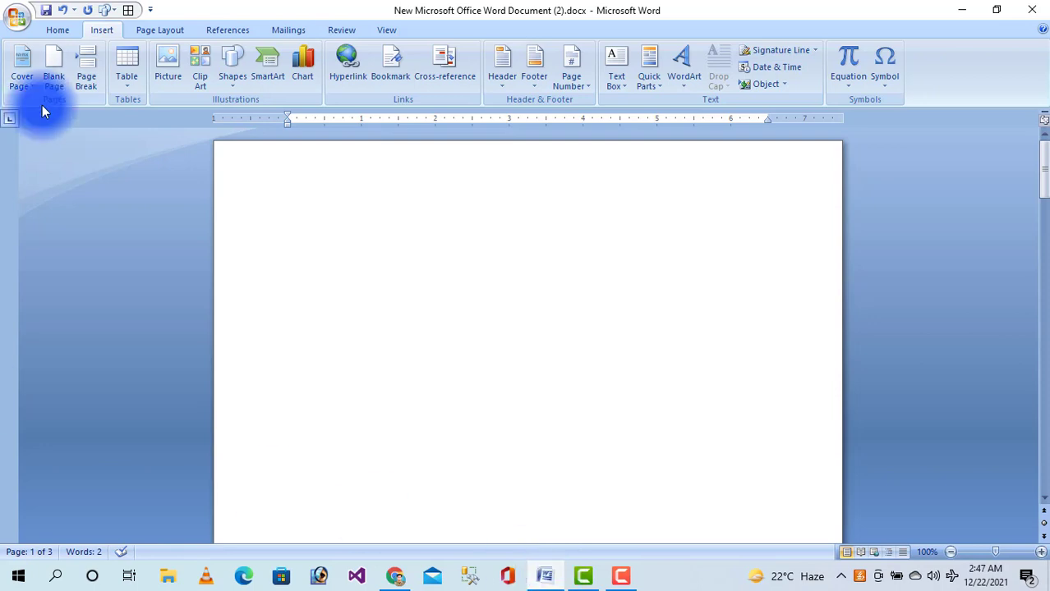
Browse the Top of Page, Bottom of Page and Page Margins number galleries, scrolling to With Shapes.
left_click(56, 29)
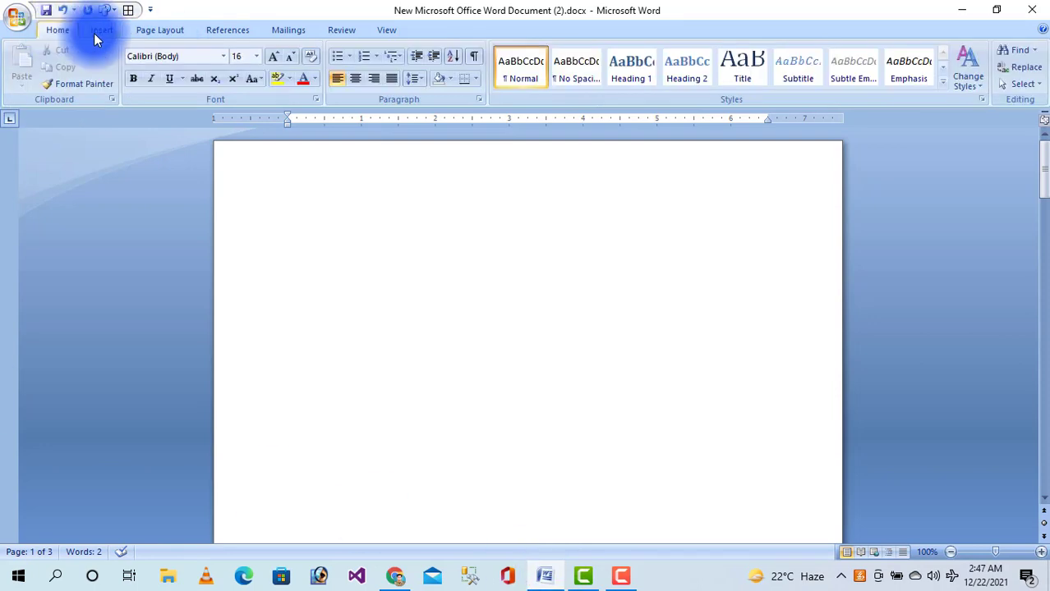
left_click(99, 31)
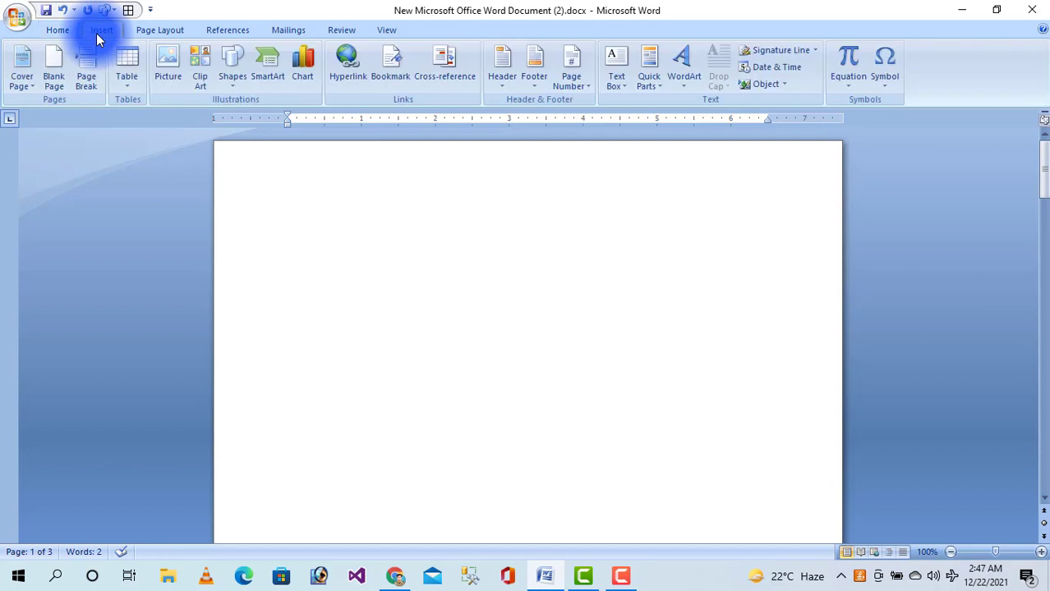
left_click(567, 77)
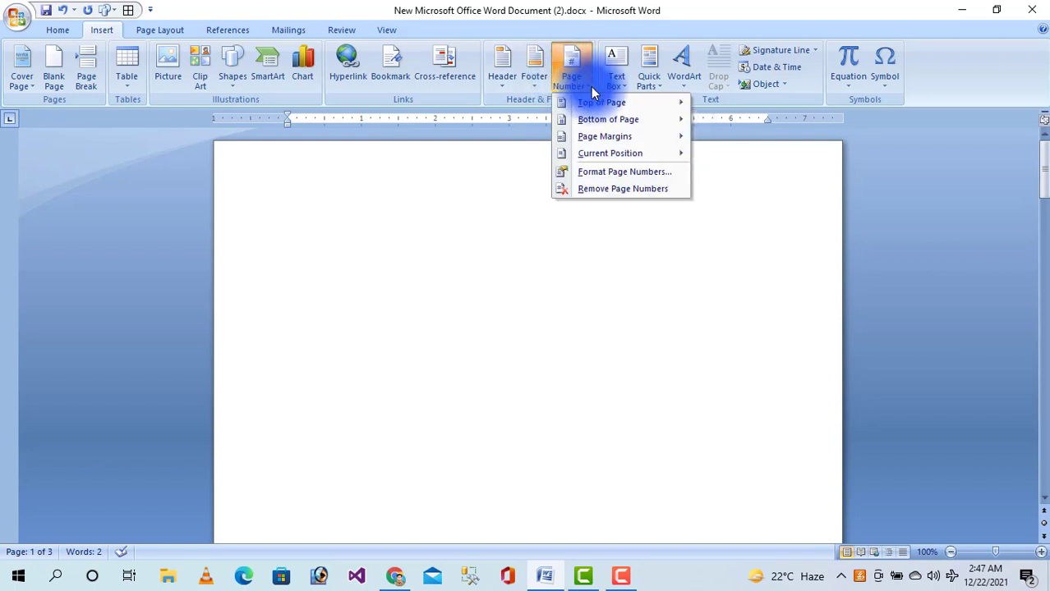
mouse_move(602, 106)
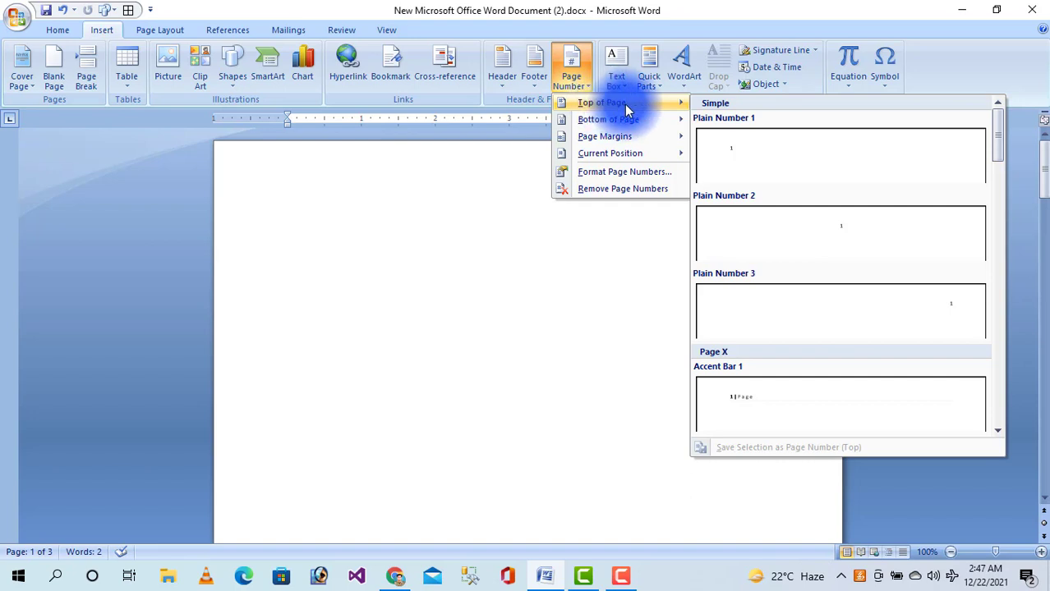
mouse_move(626, 119)
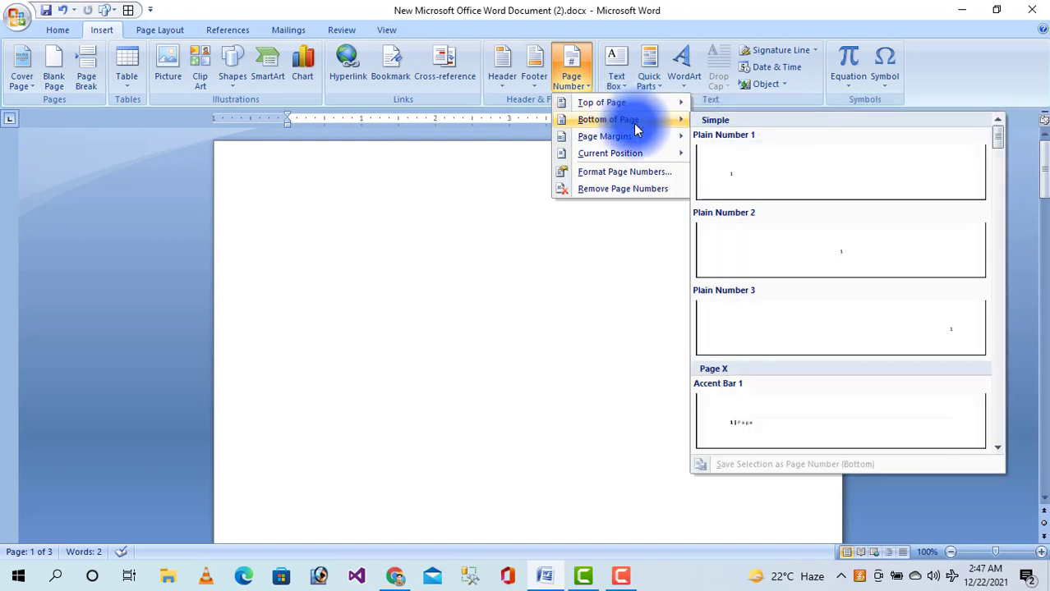
mouse_move(642, 135)
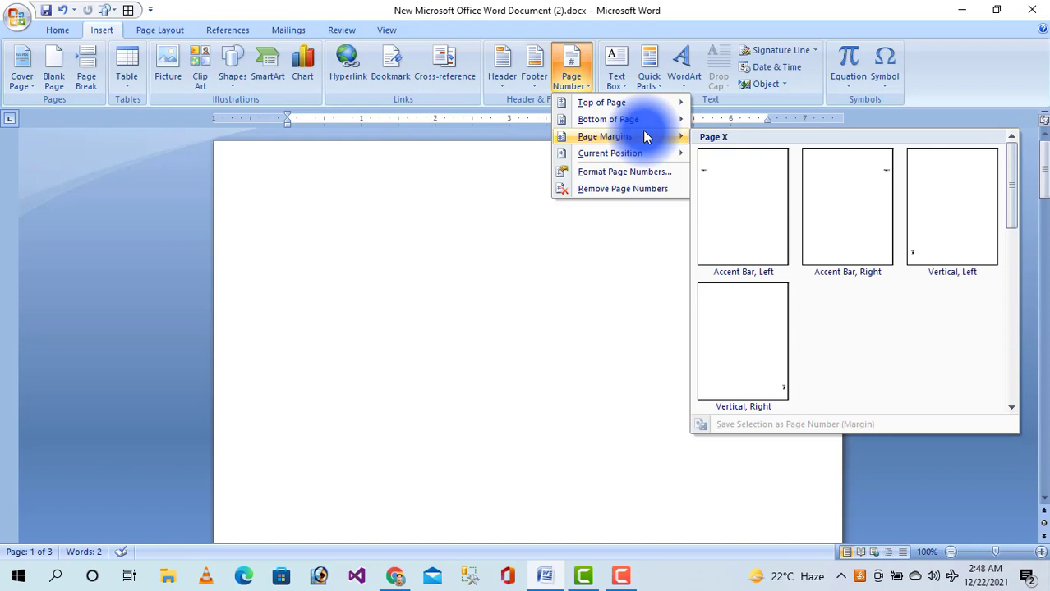
mouse_move(640, 155)
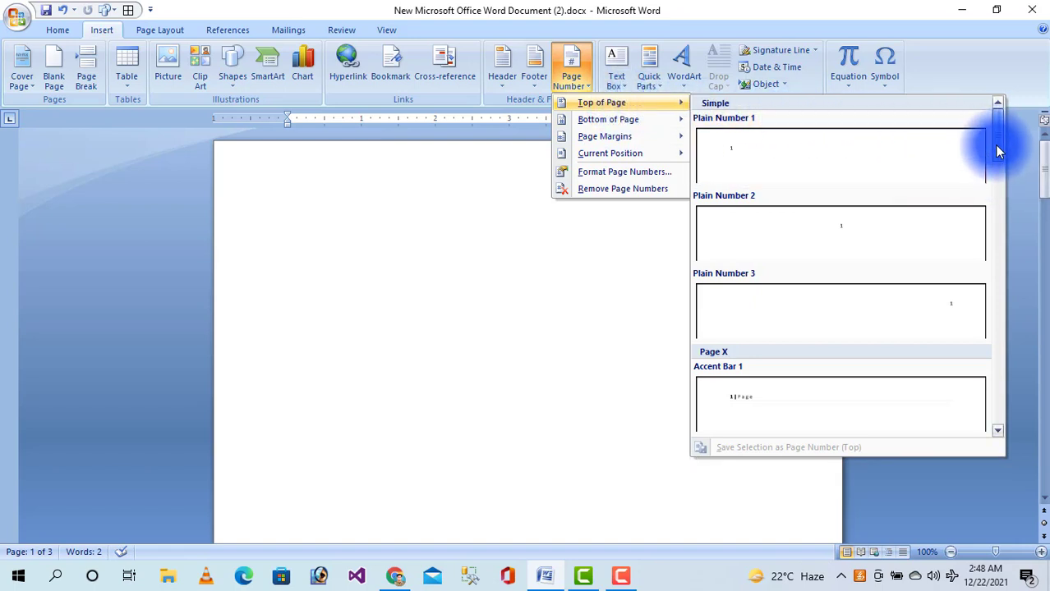
left_click_drag(994, 144, 982, 403)
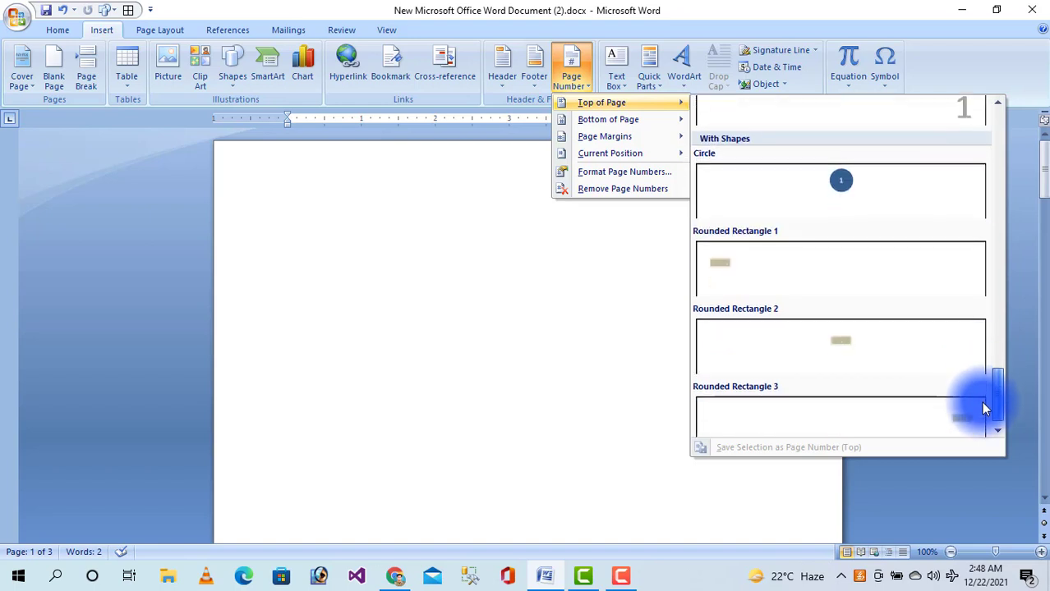
Apply the Circle page-number style to every header and return to page 1.
left_click(834, 189)
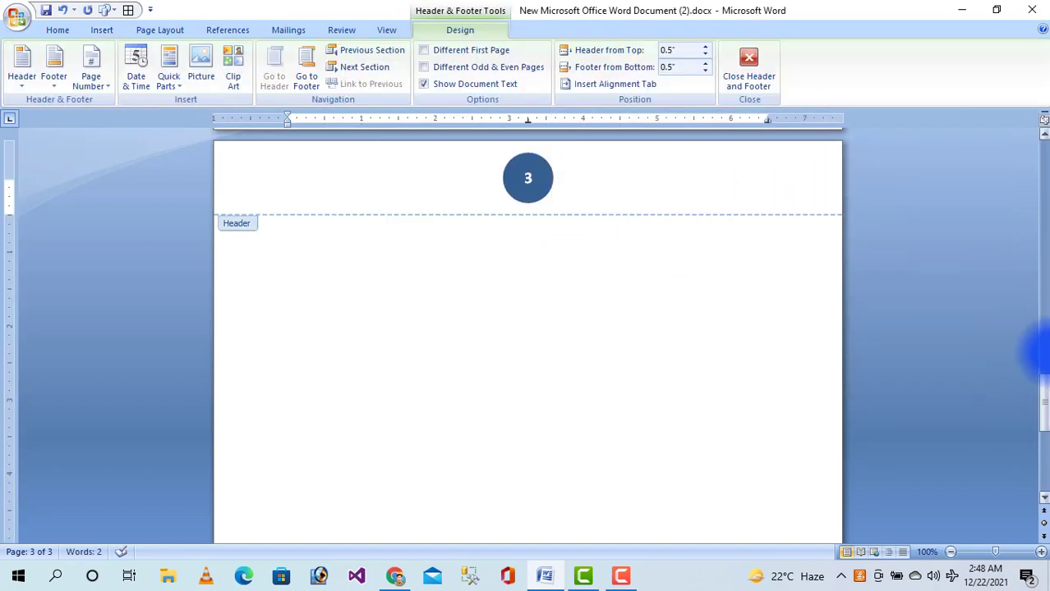
mouse_move(1043, 404)
left_mouse_down()
mouse_move(1044, 415)
mouse_move(1000, 137)
left_mouse_up()
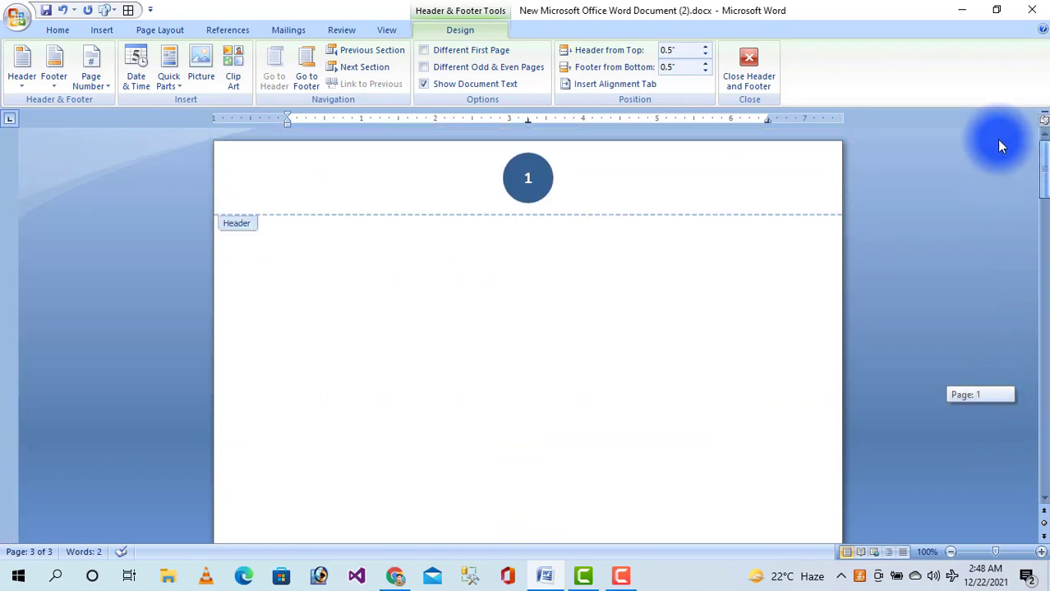
left_click(521, 304)
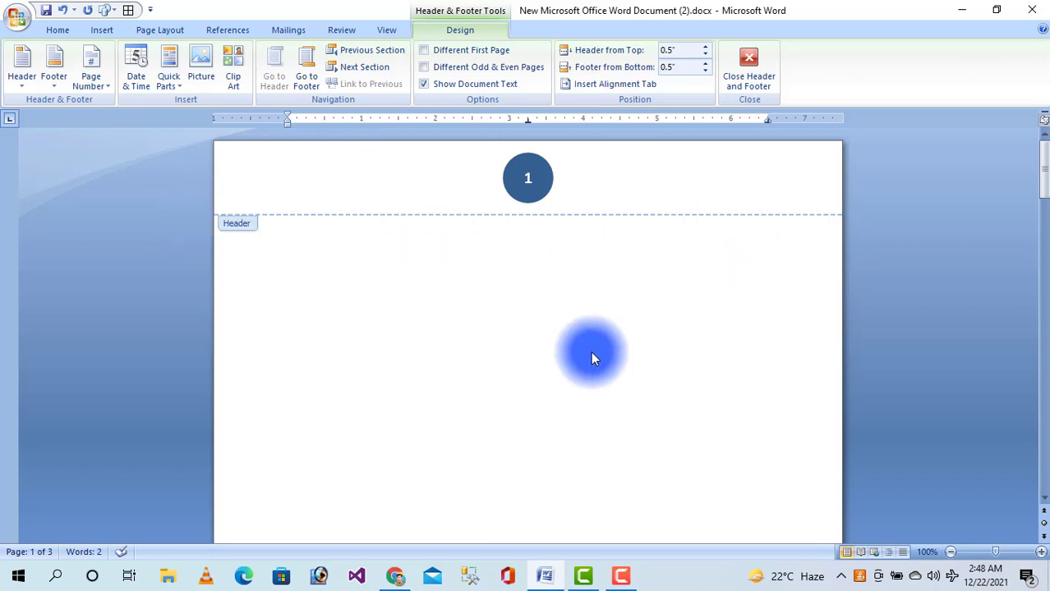
Remove the circled page numbers from the headers.
left_click(103, 31)
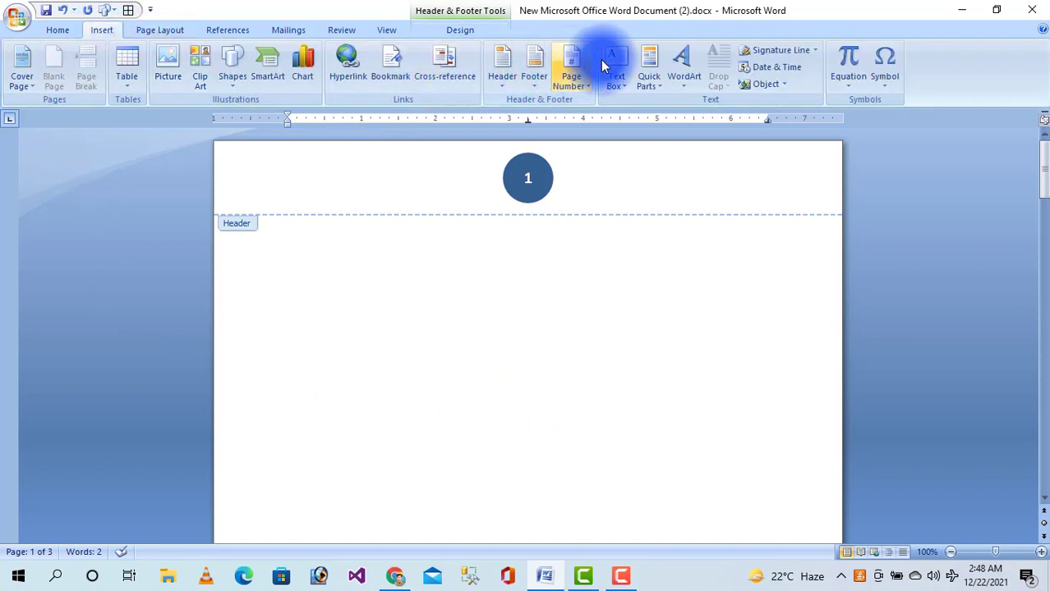
left_click(569, 65)
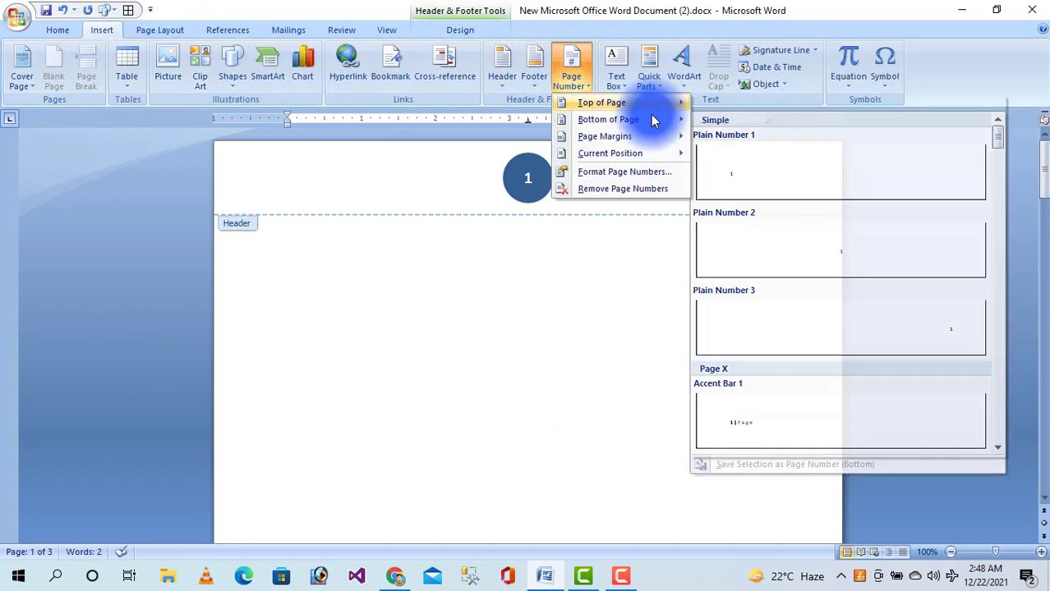
left_click(637, 188)
Add a Thick Line page number to every footer and scroll up to page 3.
left_click(571, 73)
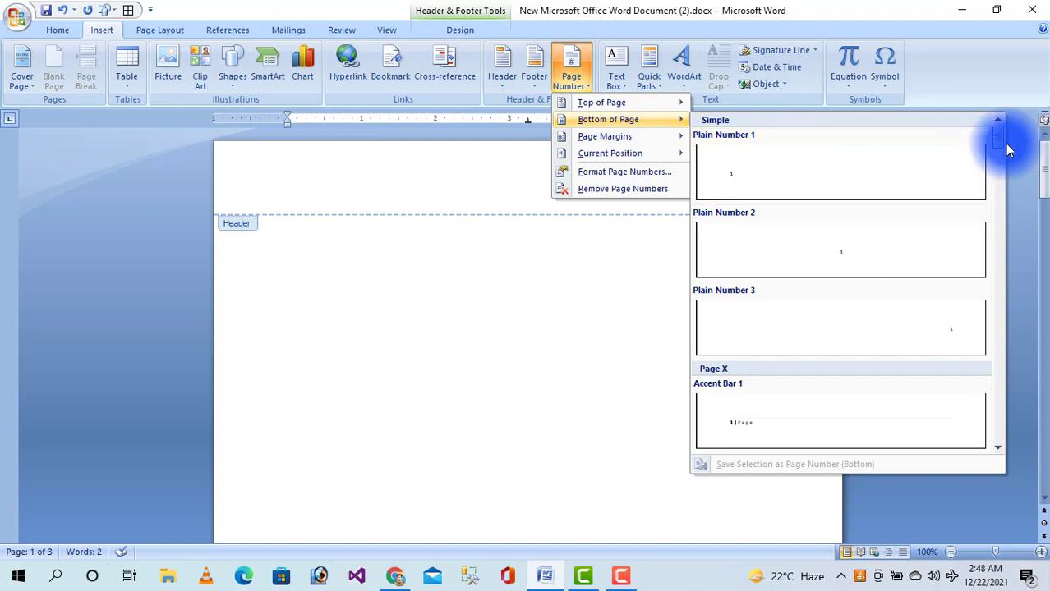
left_click_drag(997, 142, 996, 261)
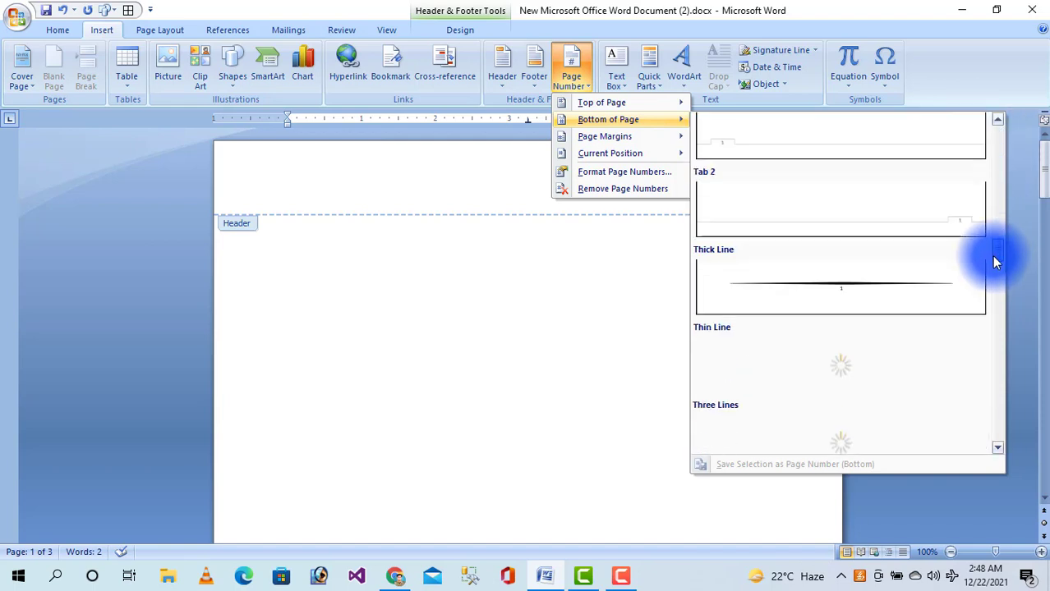
left_click(850, 285)
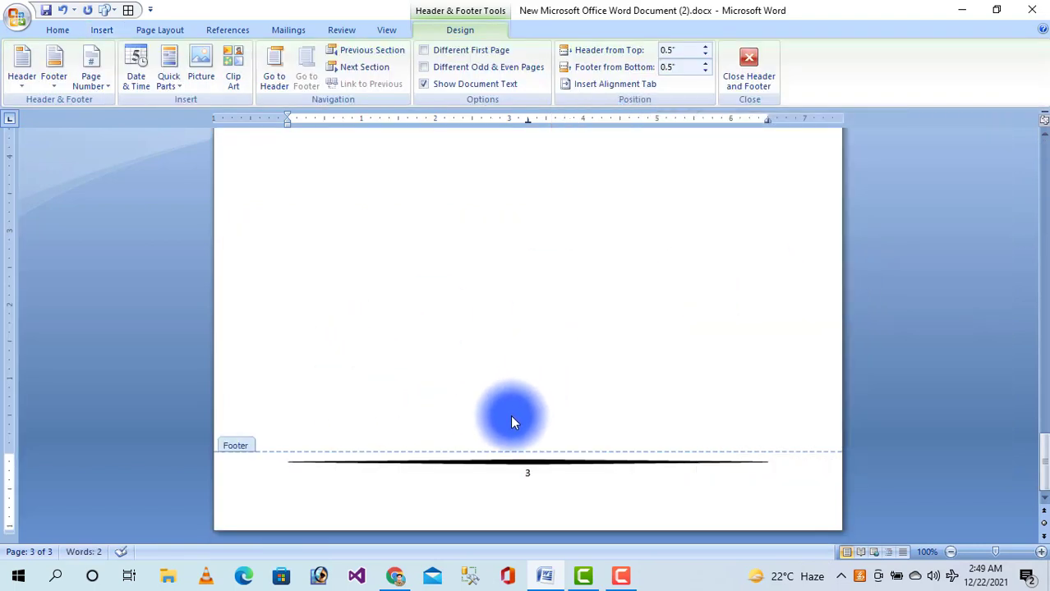
left_click_drag(1044, 464, 1044, 426)
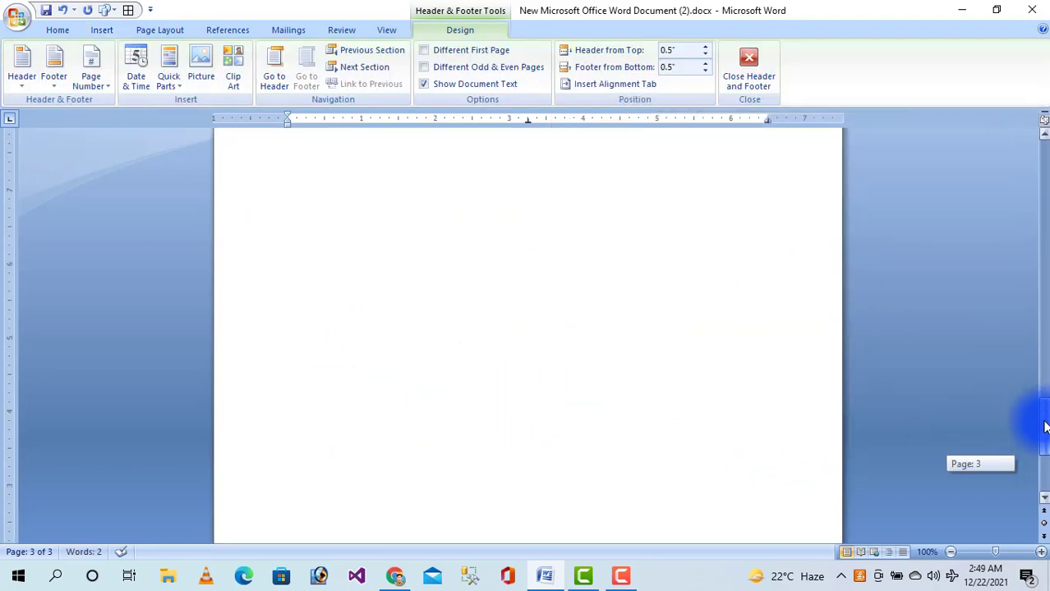
left_click_drag(1044, 426, 987, 169)
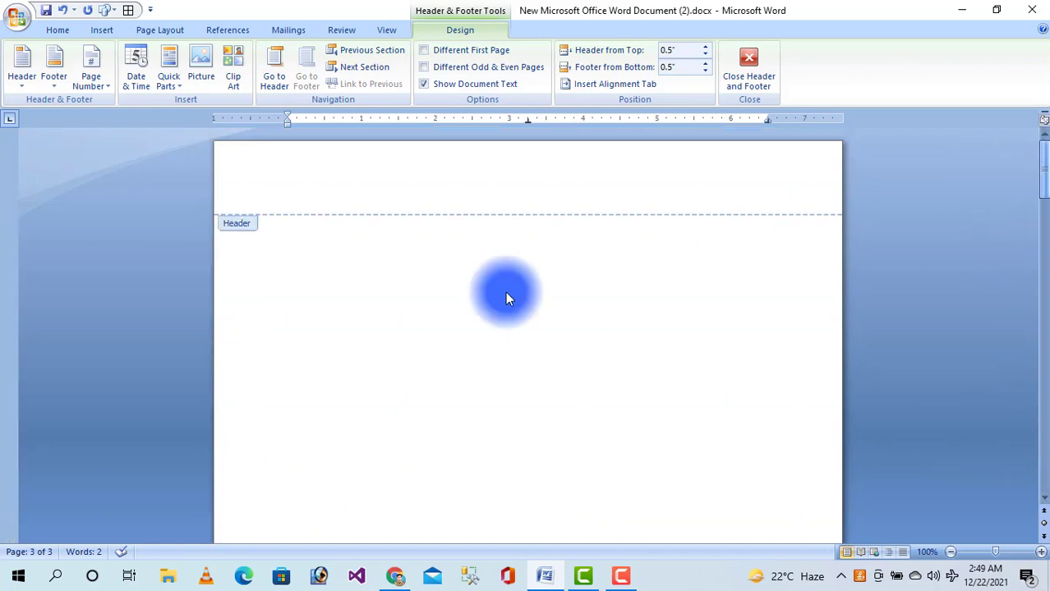
Leave footer editing and add a vertical 'Page N' number in the right margin.
left_click(312, 271)
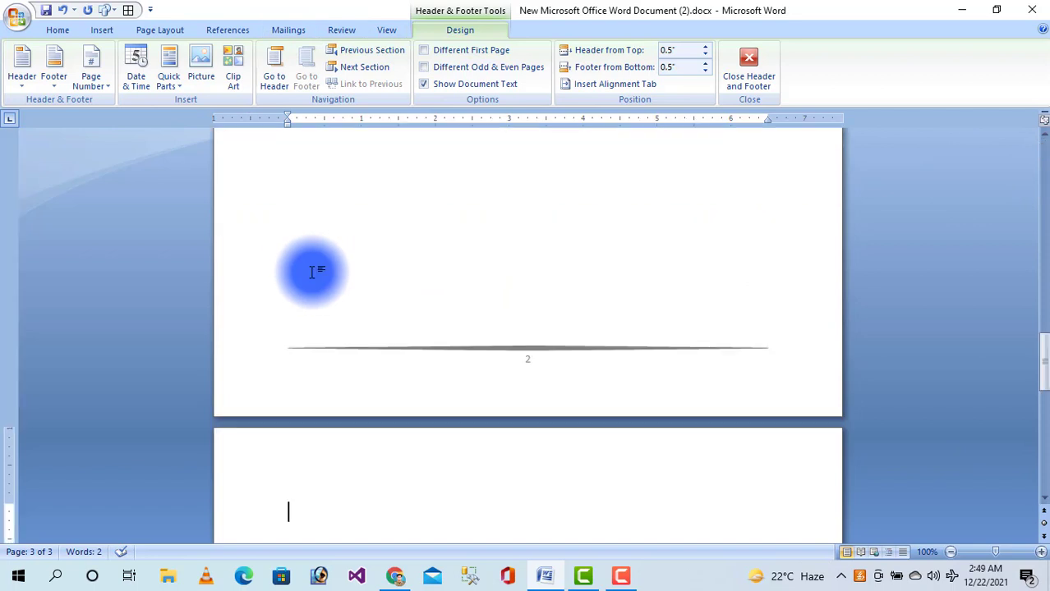
double_click(312, 271)
mouse_move(1042, 223)
left_mouse_down()
mouse_move(1045, 302)
mouse_move(1036, 176)
left_mouse_up()
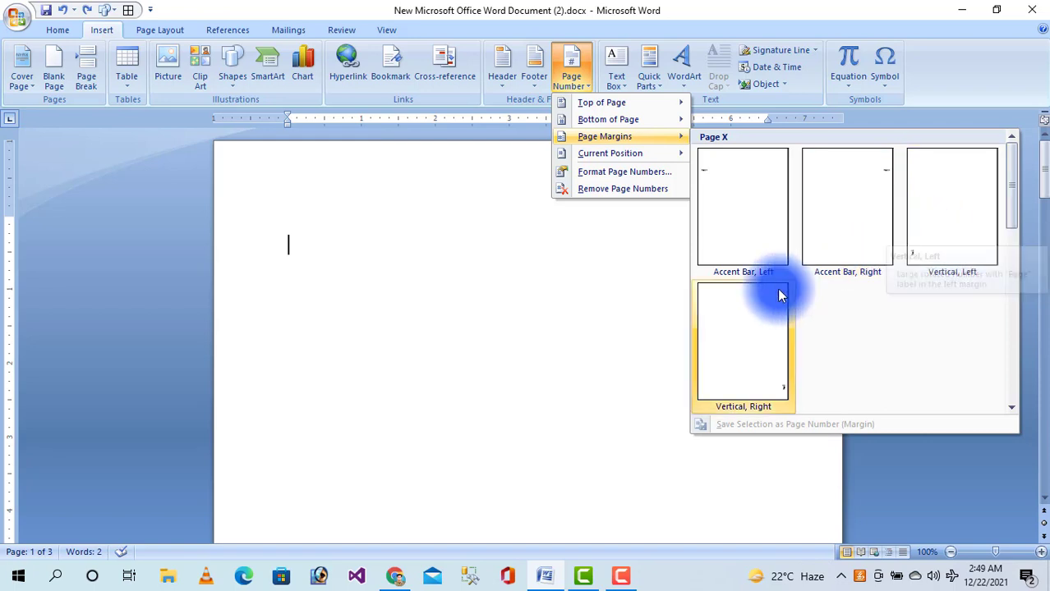
left_click(744, 352)
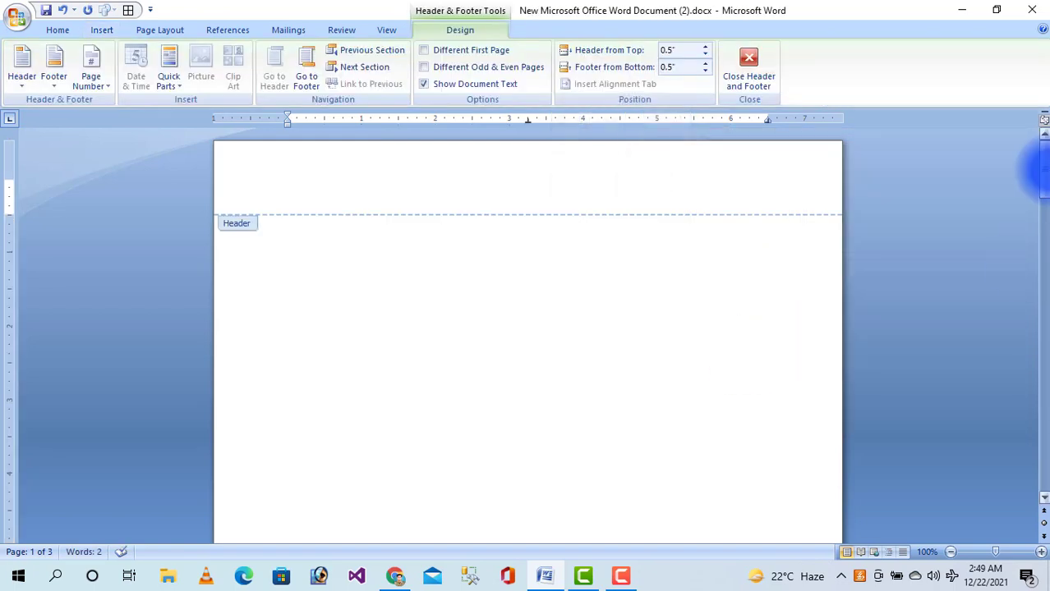
Scroll through pages 2 and 3 to check the footer and margin numbers.
left_click_drag(1041, 162, 1041, 243)
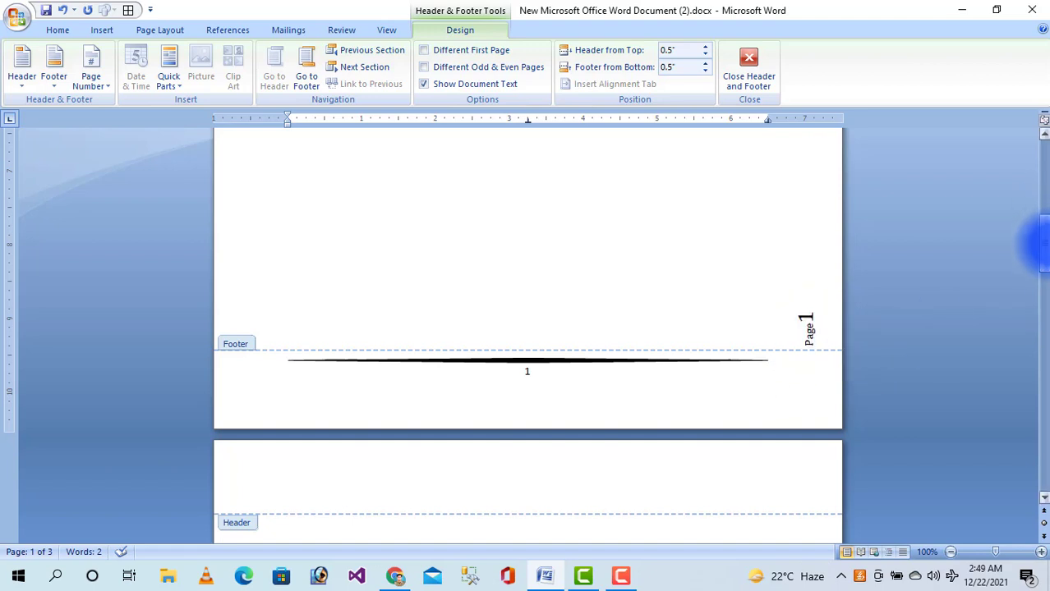
left_click_drag(1042, 243, 1043, 345)
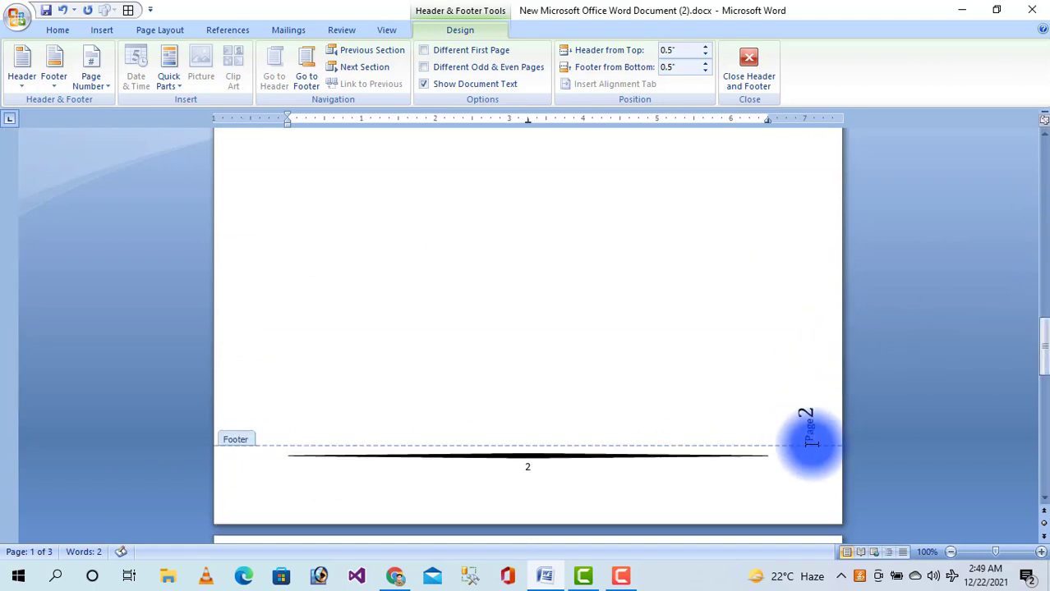
left_click_drag(1041, 353, 1041, 470)
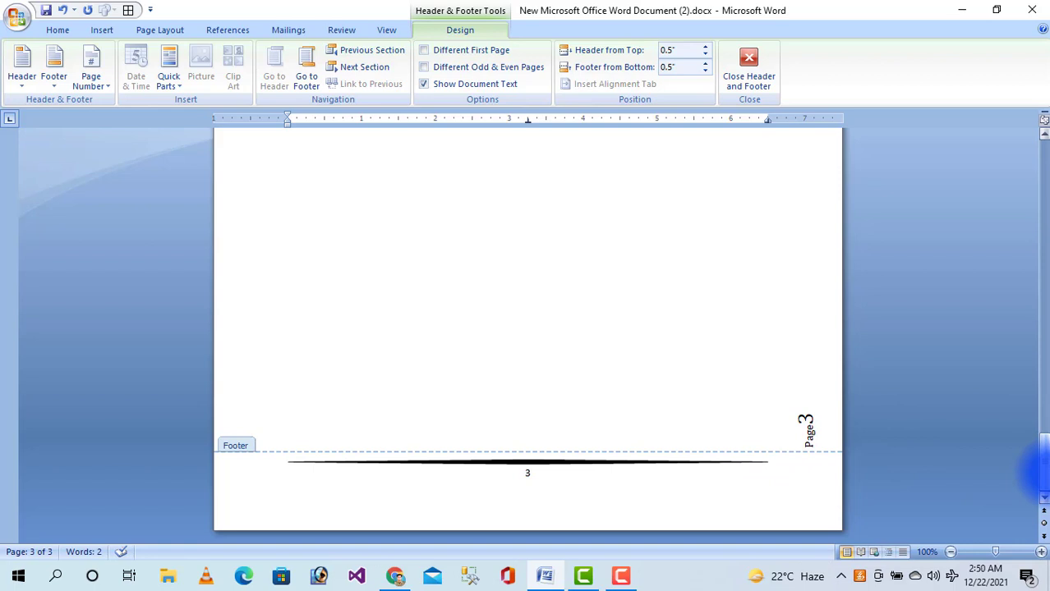
left_click_drag(1041, 472, 1042, 215)
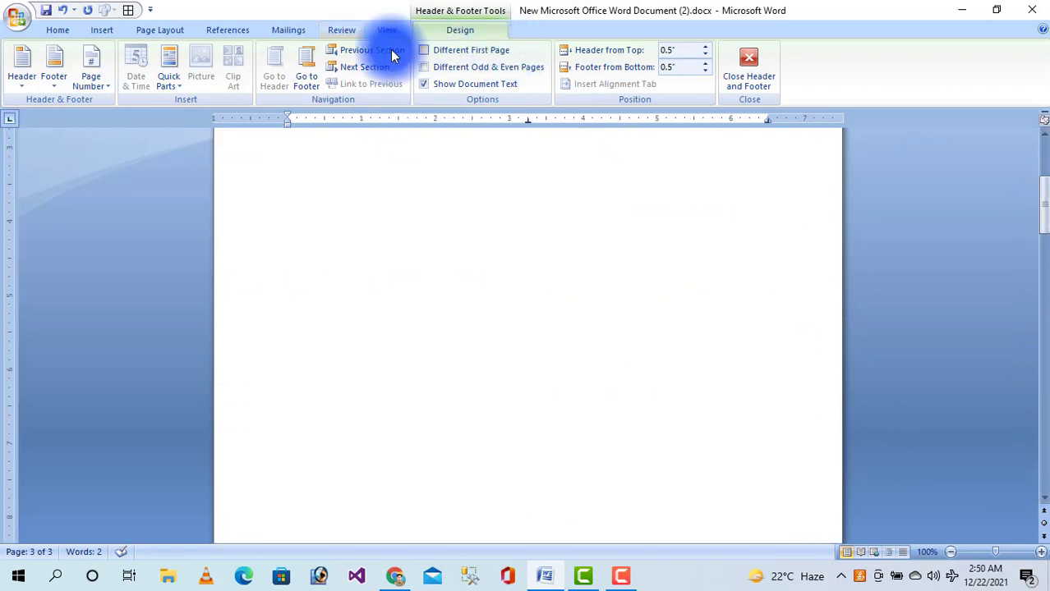
Remove the footer page numbers and return to the body text.
left_click(98, 30)
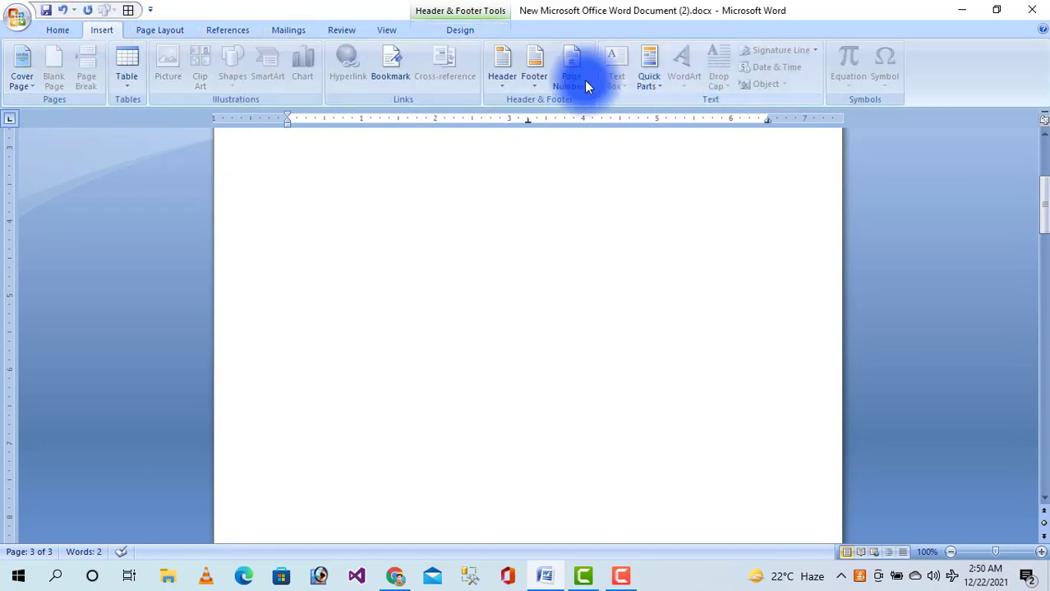
left_click(564, 68)
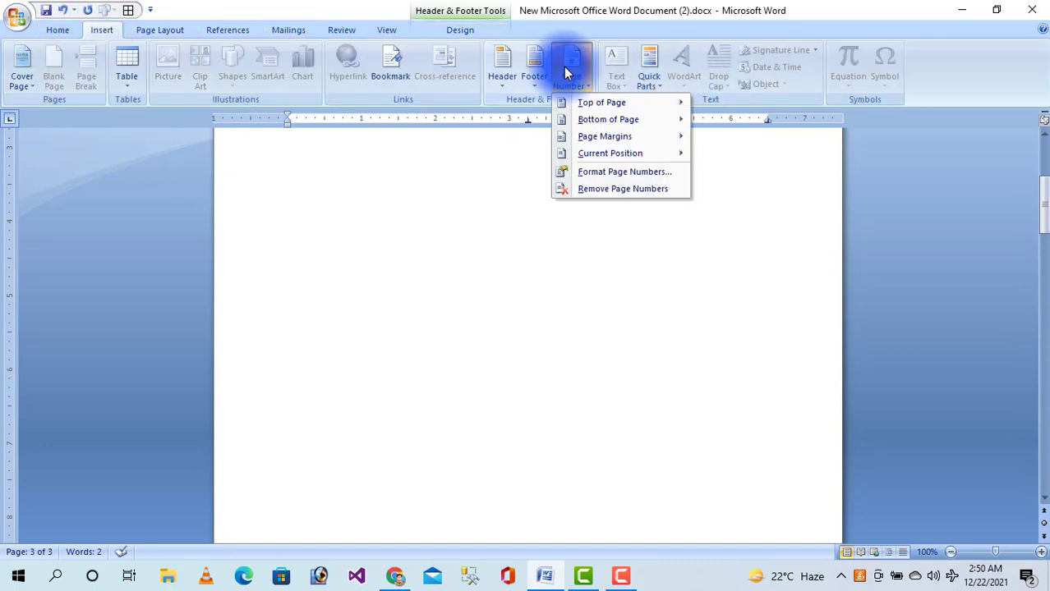
left_click(618, 189)
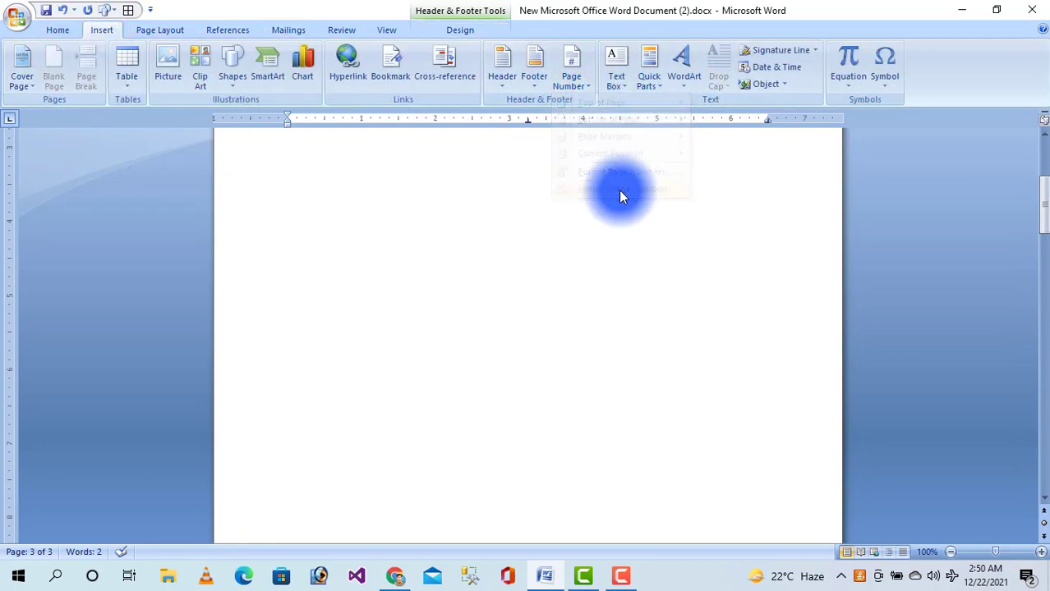
double_click(260, 227)
Insert a Two Bars page number 1 at the current position on page 1.
left_click(575, 78)
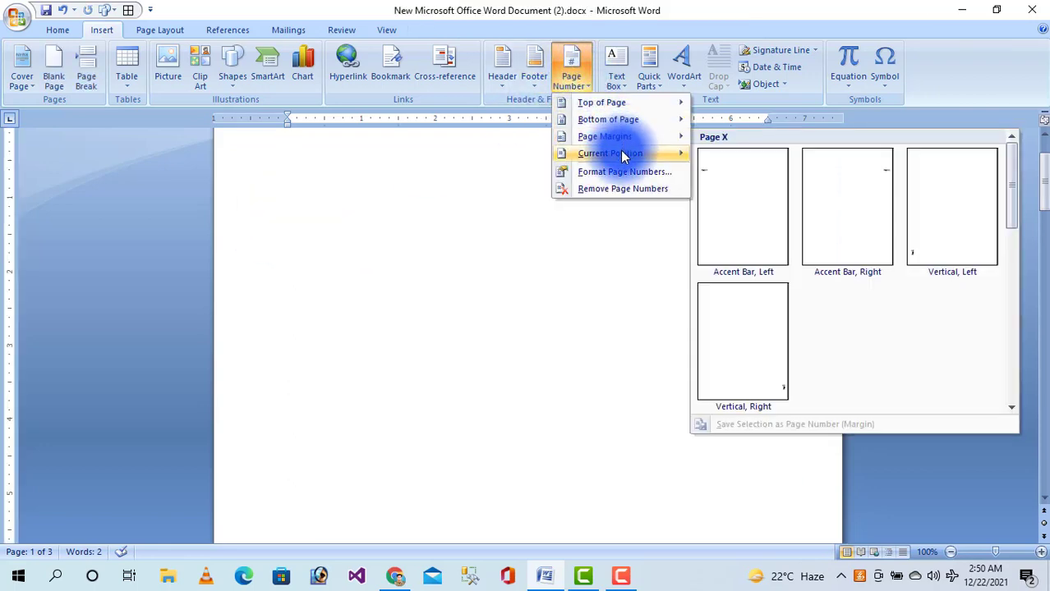
mouse_move(620, 152)
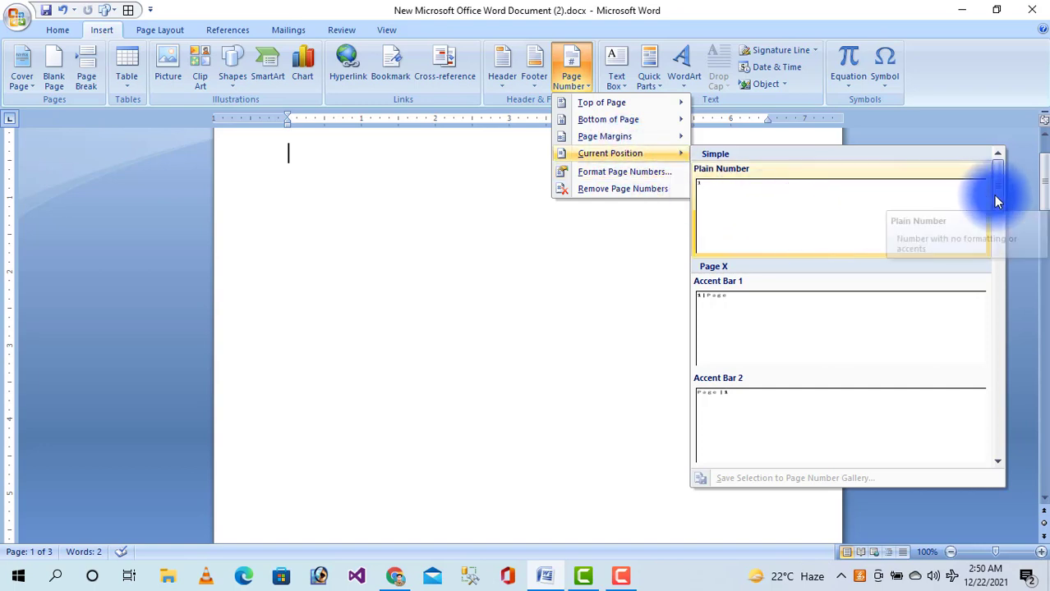
left_click_drag(996, 196, 1002, 416)
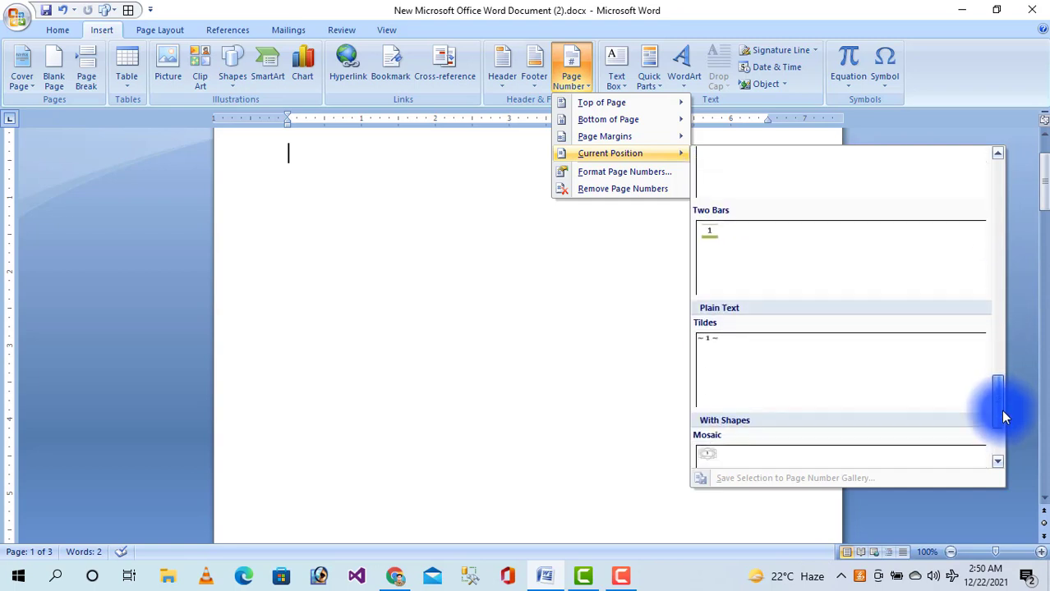
left_click(744, 247)
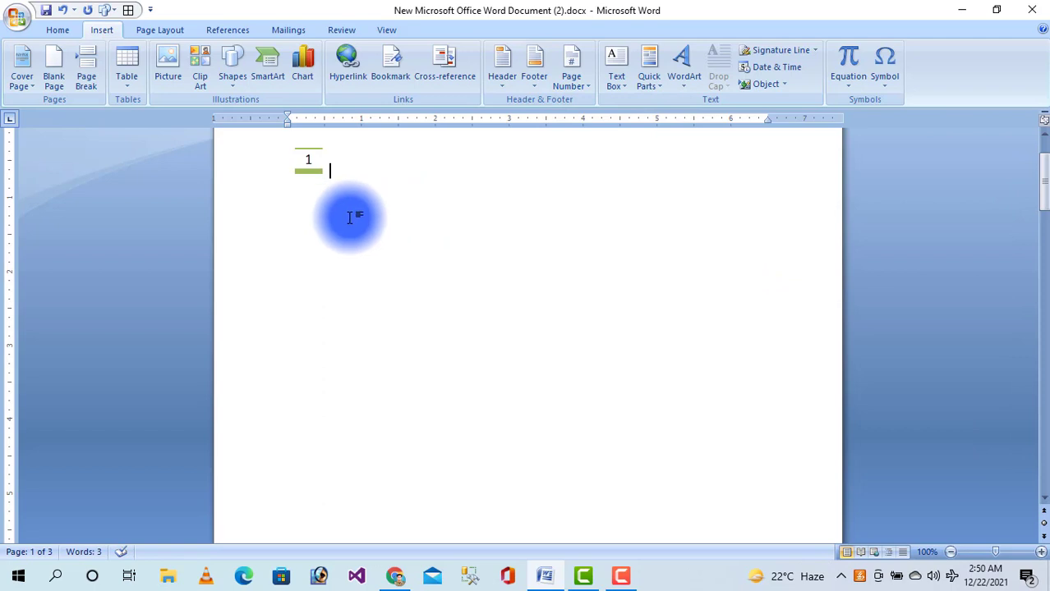
mouse_move(1043, 160)
left_mouse_down()
mouse_move(1043, 262)
mouse_move(1040, 155)
left_mouse_up()
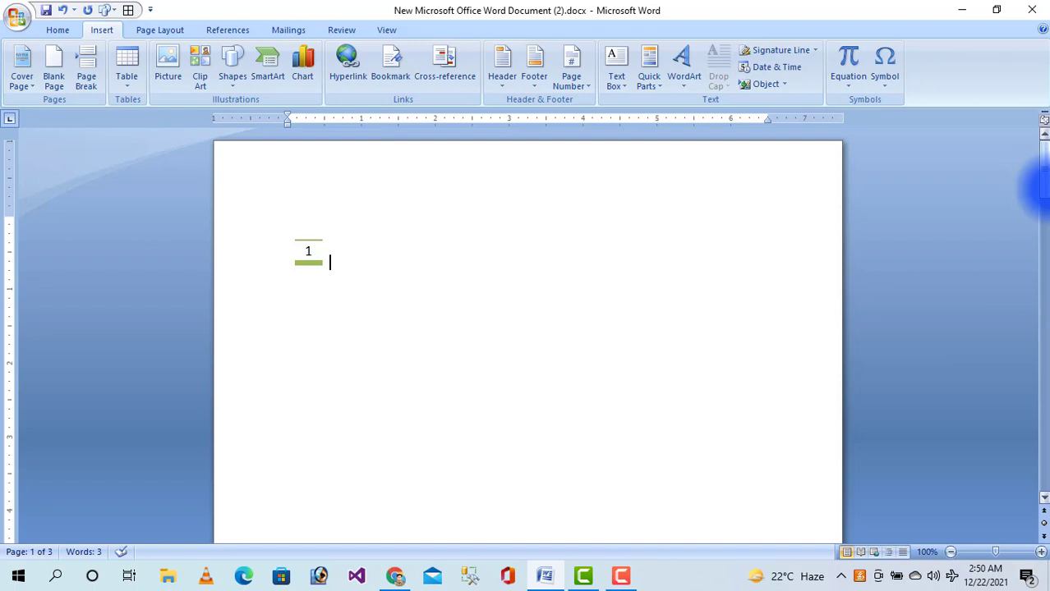
Insert a Large-style page number 2 inline at the top of page 2.
left_click_drag(1040, 169, 1040, 279)
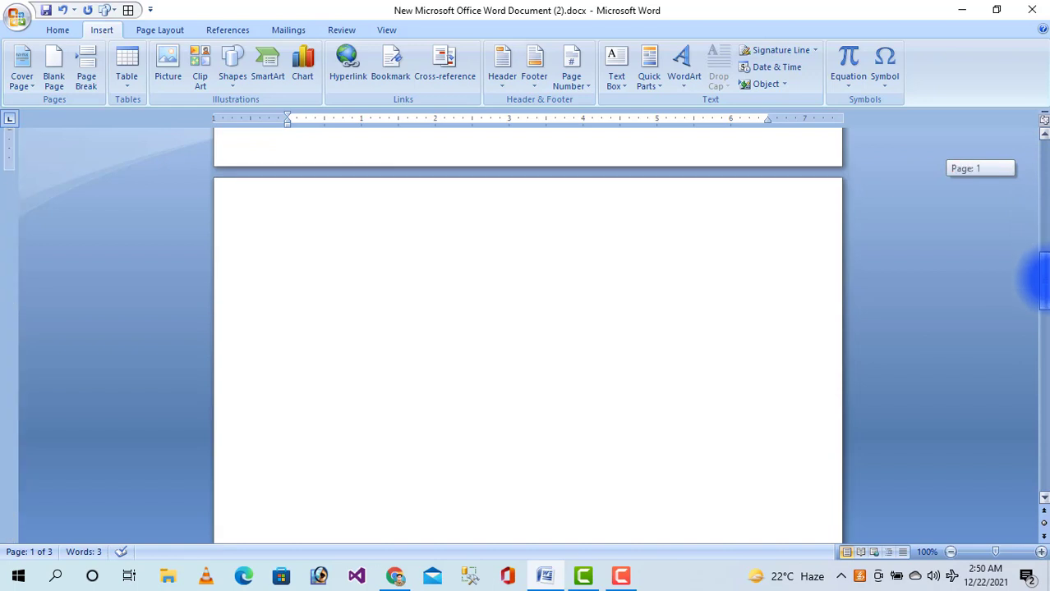
left_click(340, 335)
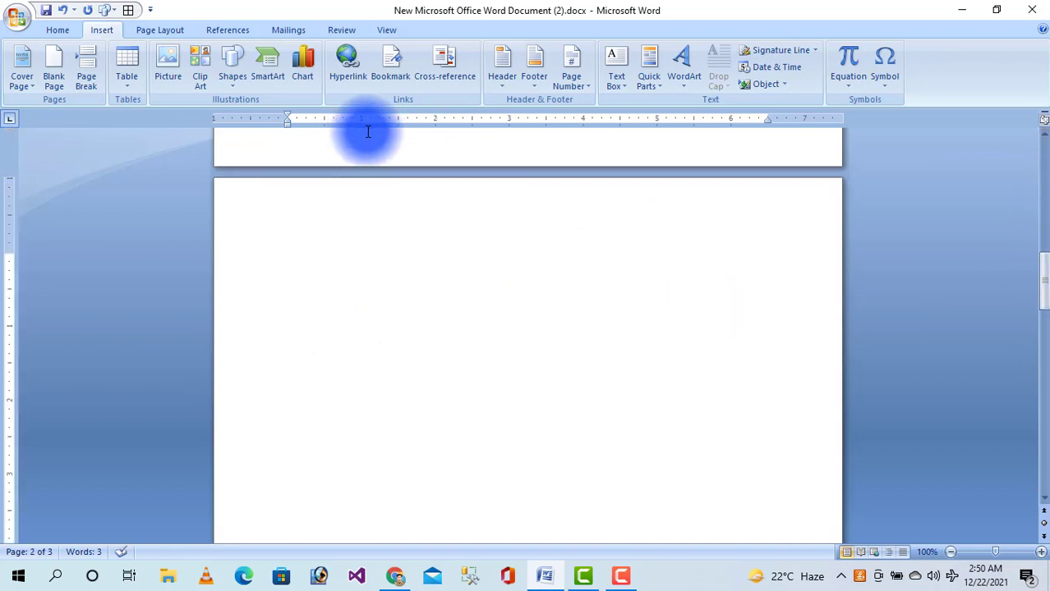
left_click(569, 67)
mouse_move(622, 141)
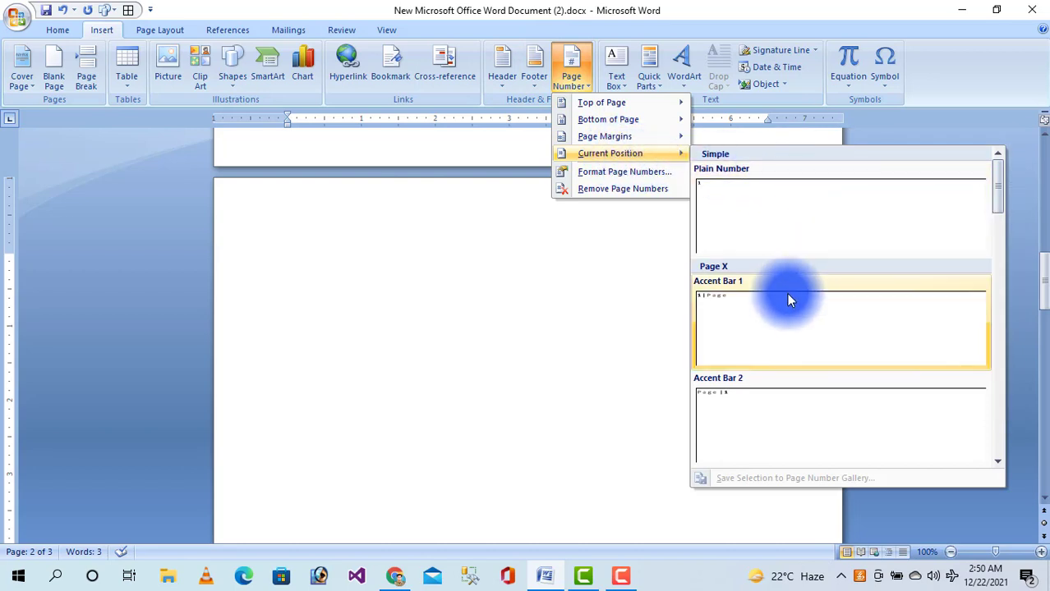
left_click_drag(1001, 248, 1004, 345)
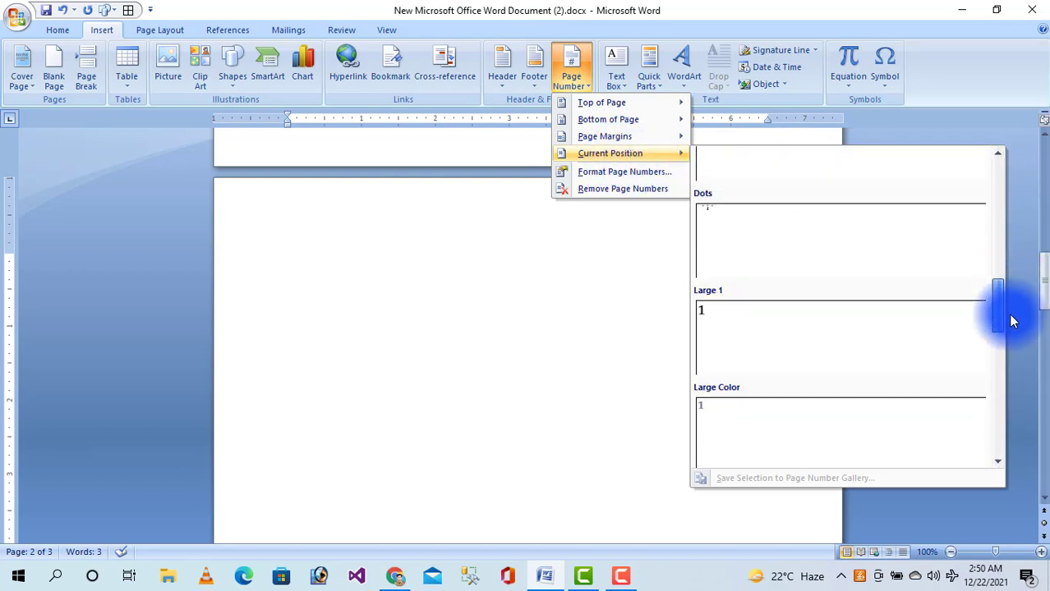
left_click(717, 166)
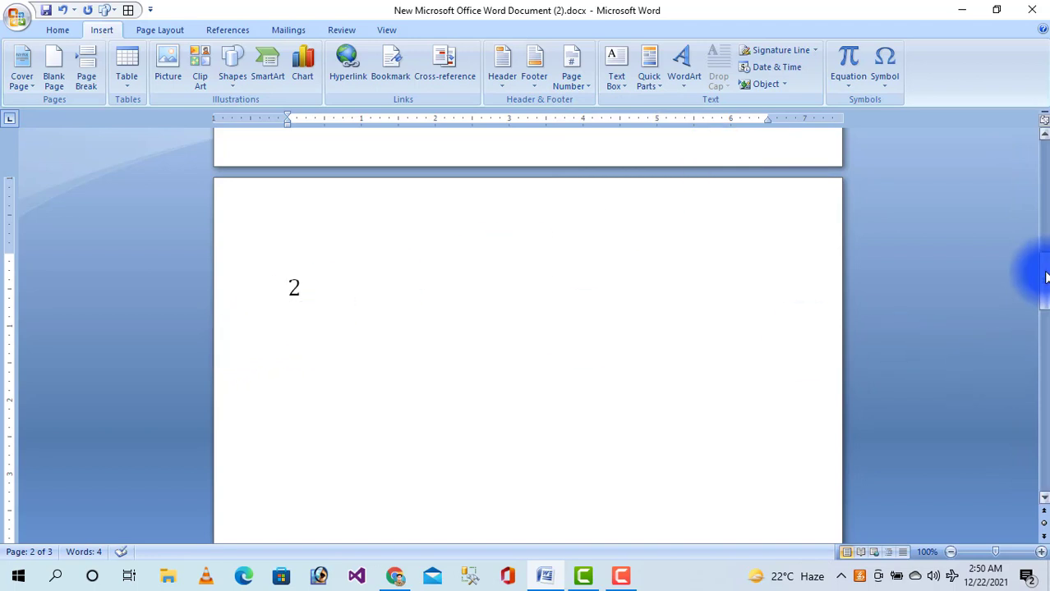
left_click_drag(1043, 283, 1043, 439)
left_click(411, 432)
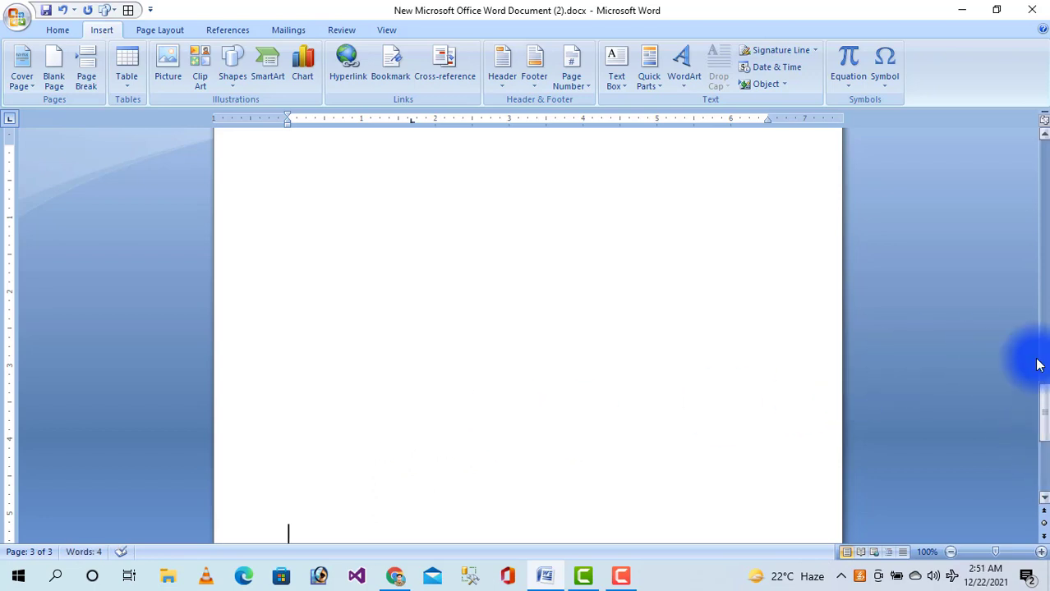
Insert a Tildes-style page number '~ 3 ~' inline on page 3.
left_click_drag(1041, 394, 1040, 435)
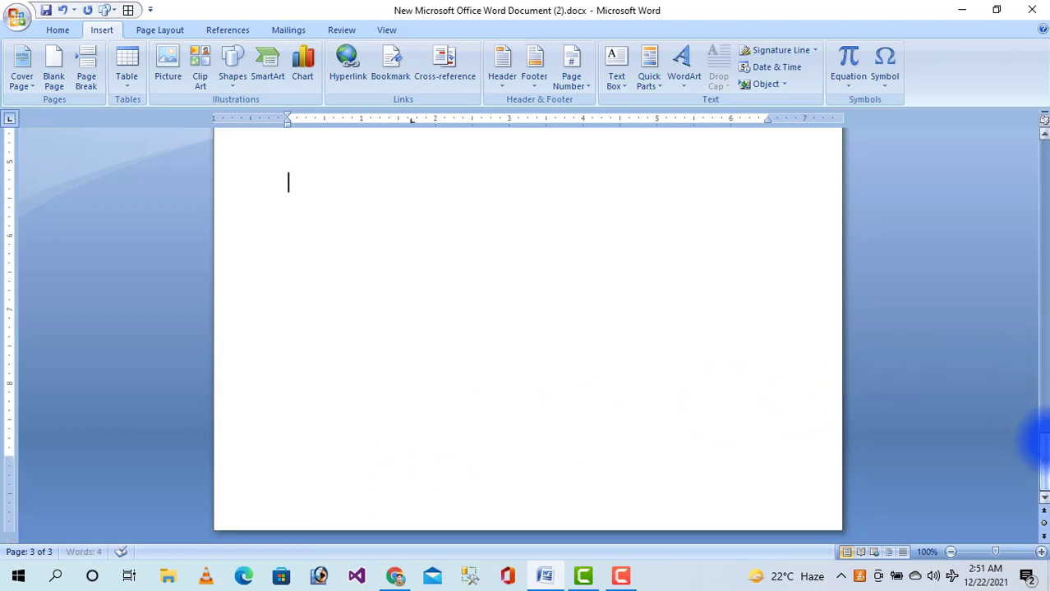
mouse_move(1038, 375)
left_mouse_down()
mouse_move(1041, 456)
mouse_move(1032, 433)
left_mouse_up()
left_click(274, 211)
left_click(588, 70)
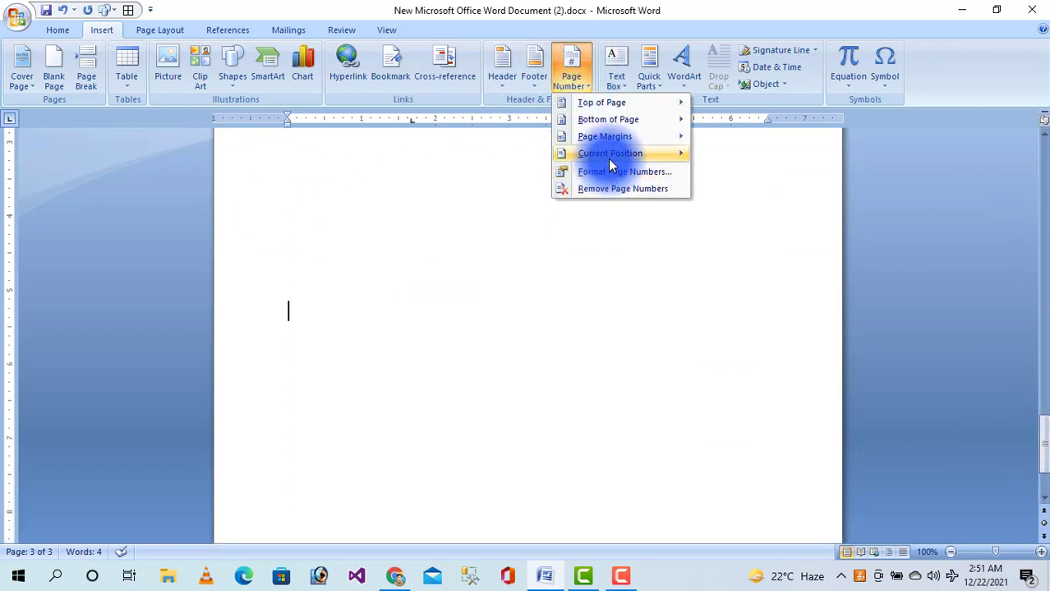
mouse_move(624, 154)
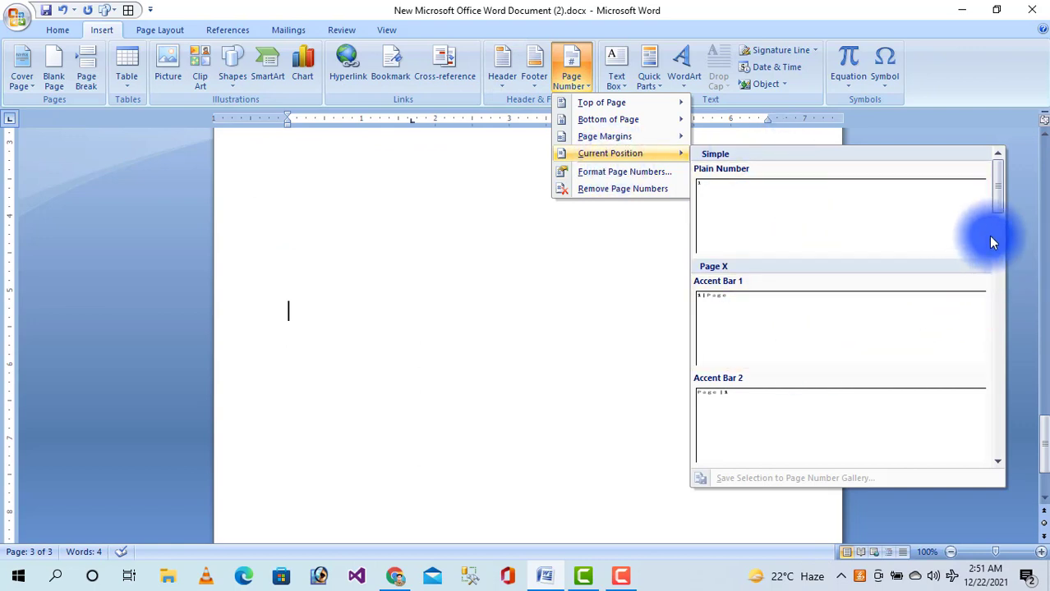
left_click_drag(1010, 197, 1009, 410)
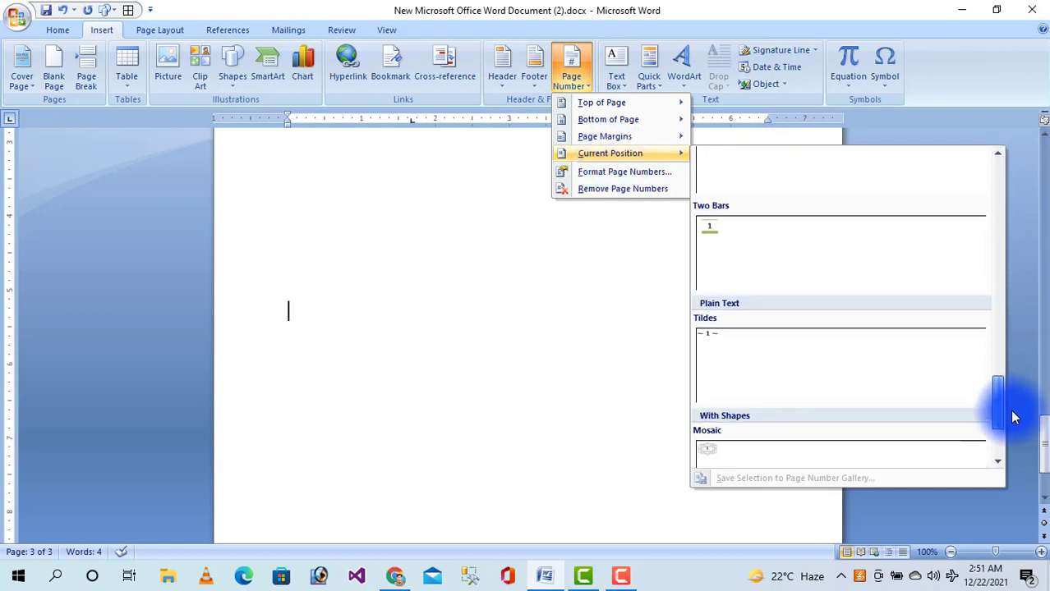
left_click(740, 380)
left_click(318, 368)
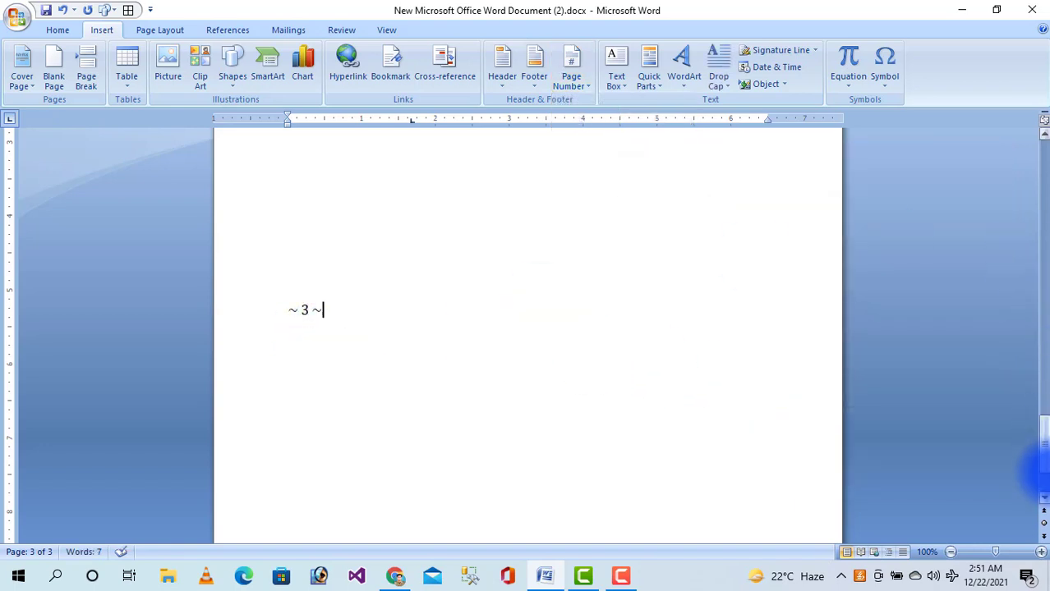
left_click_drag(1041, 464, 1045, 484)
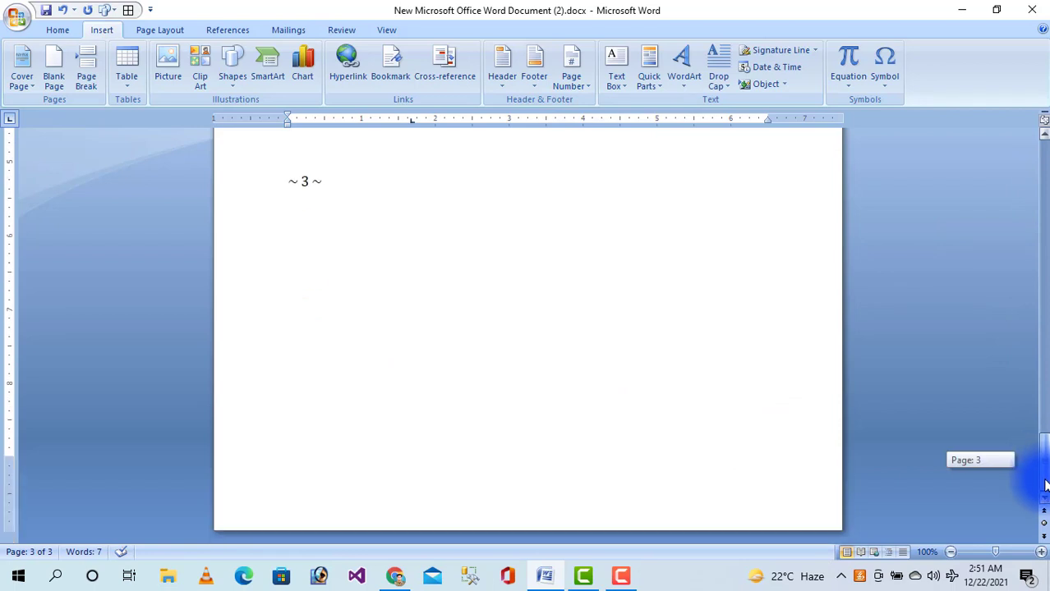